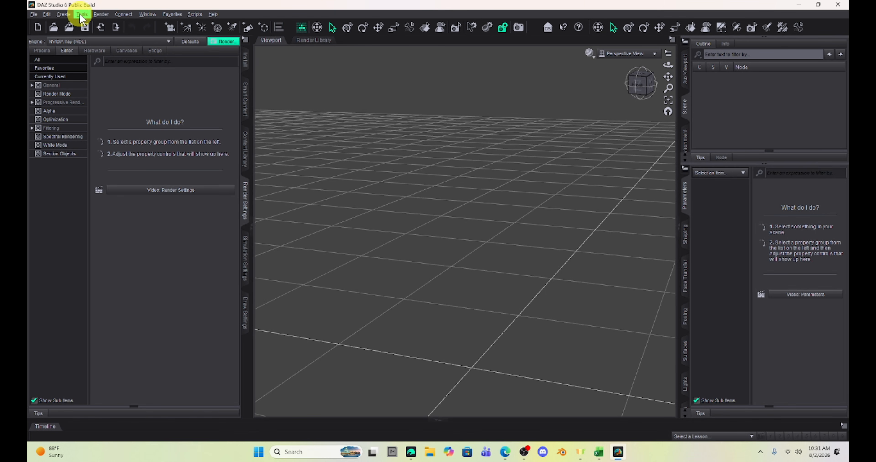
# Switch to Daz Studio 4.24 and select the dForce_RomanceNightie item under the Milica figure in the scene.
pyautogui.click(82, 15)
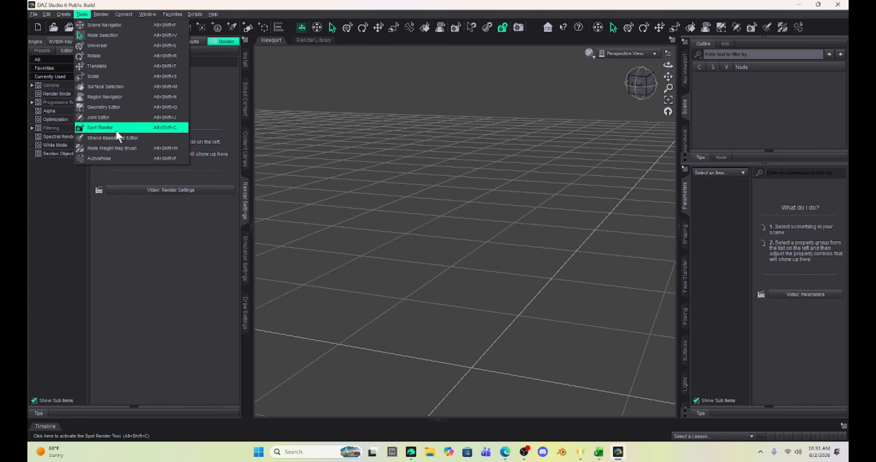
pyautogui.click(411, 455)
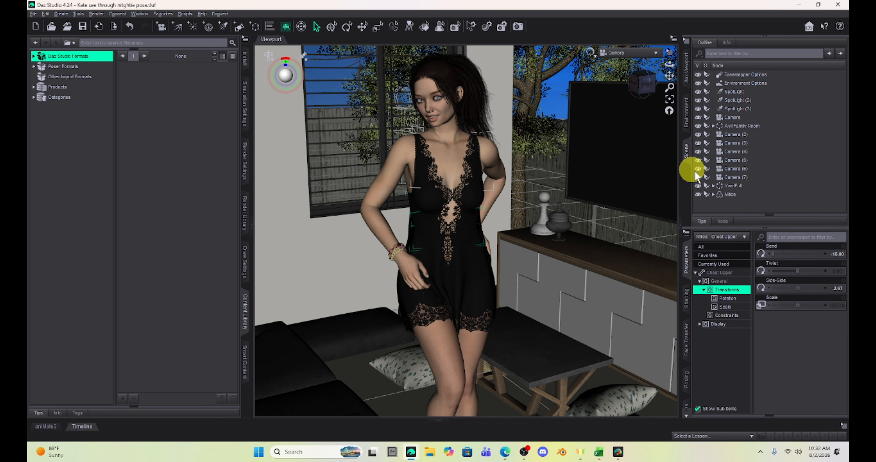
pyautogui.click(715, 194)
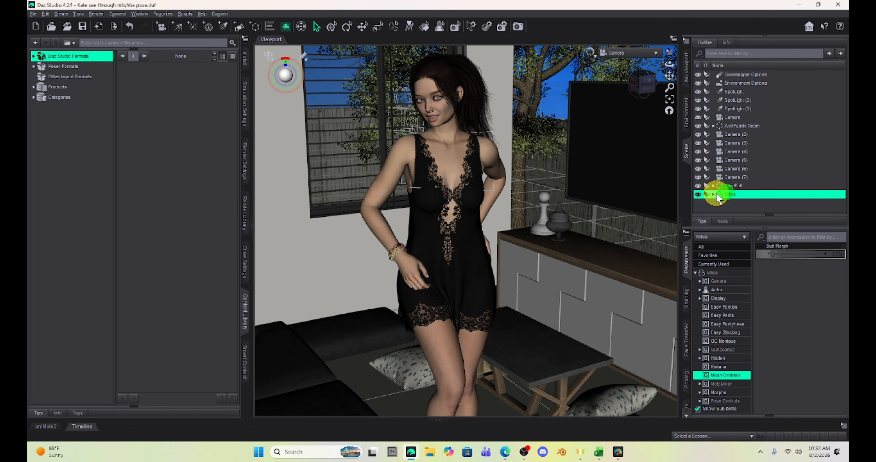
pyautogui.click(714, 195)
pyautogui.scroll(-8, 742, 172)
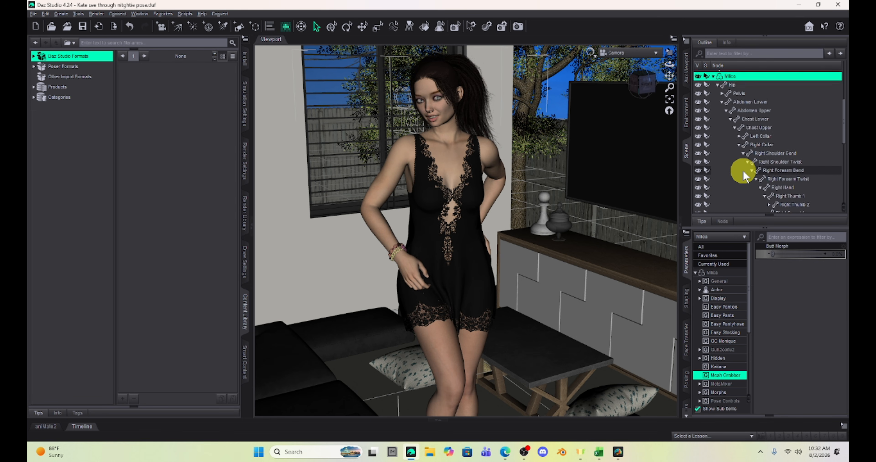
pyautogui.scroll(-5, 743, 170)
pyautogui.click(749, 208)
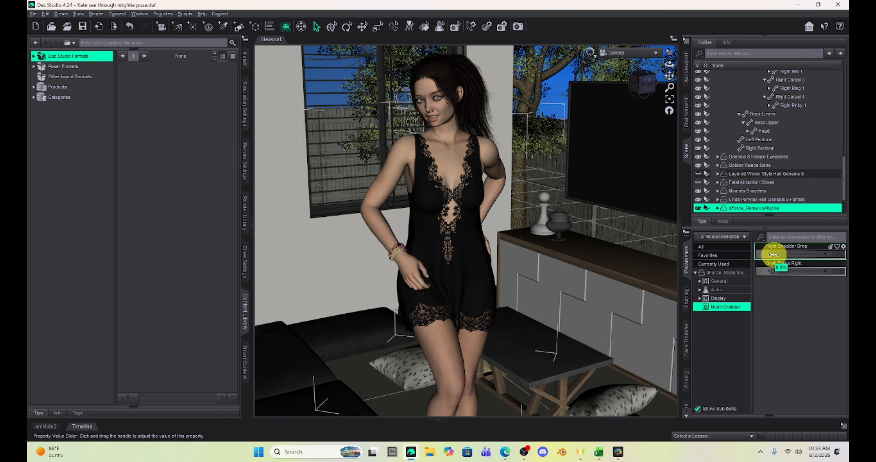
# Set the nightie's Right Shoulder Drop and Grab Dress Right morphs to 100% in the 4.24 scene.
pyautogui.moveTo(774, 255); pyautogui.dragTo(847, 252)
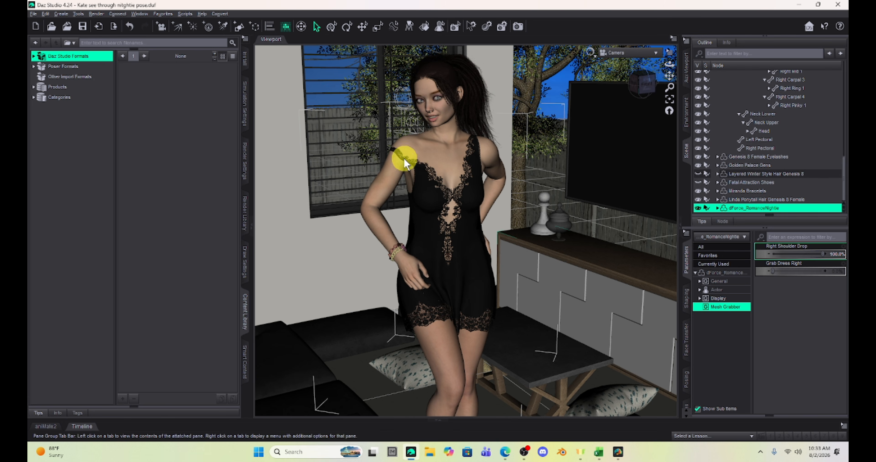
pyautogui.moveTo(418, 169); pyautogui.dragTo(386, 151)
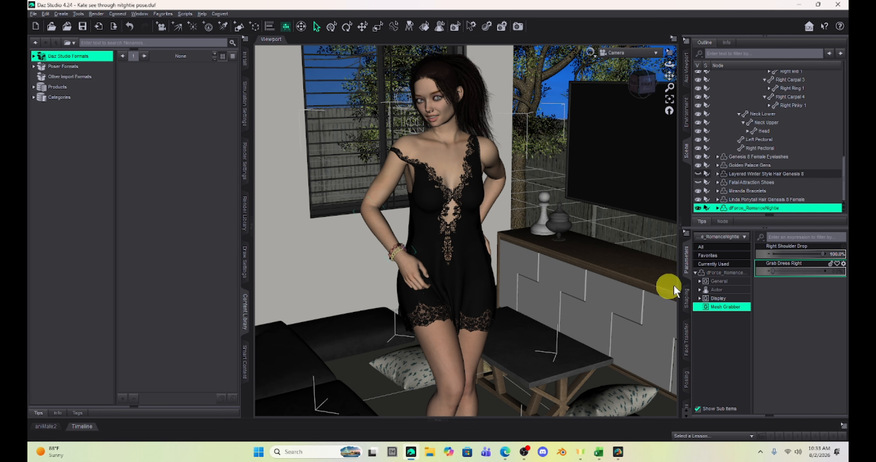
pyautogui.moveTo(774, 271); pyautogui.dragTo(843, 272)
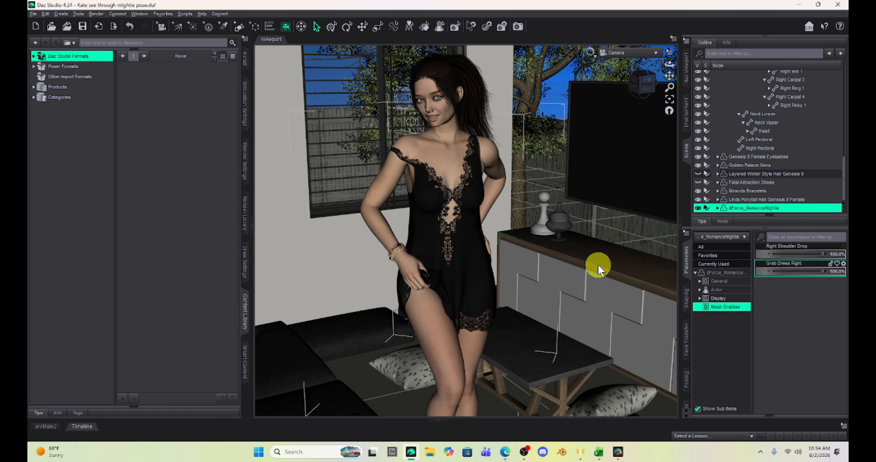
# Switch to DAZ Studio 6 Public Build and open the recent scene "Kate see through nitghtie pose.duf".
pyautogui.hotkey('alt', 'Tab')
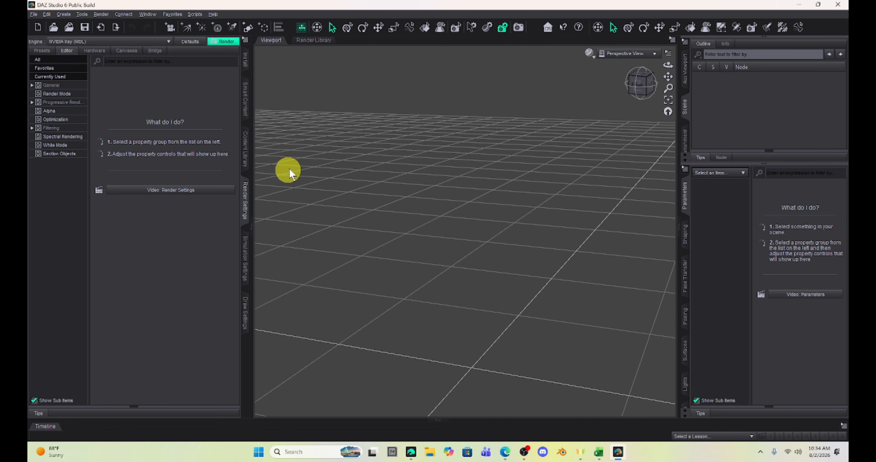
pyautogui.click(34, 14)
pyautogui.moveTo(44, 48)
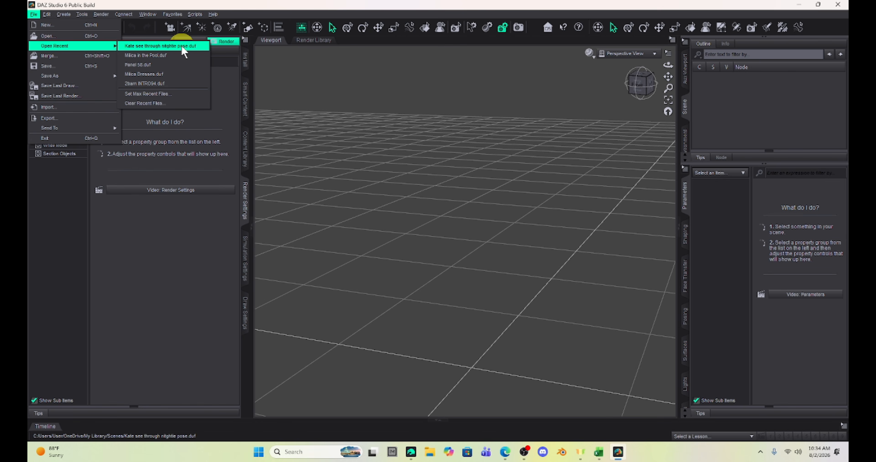
pyautogui.click(186, 47)
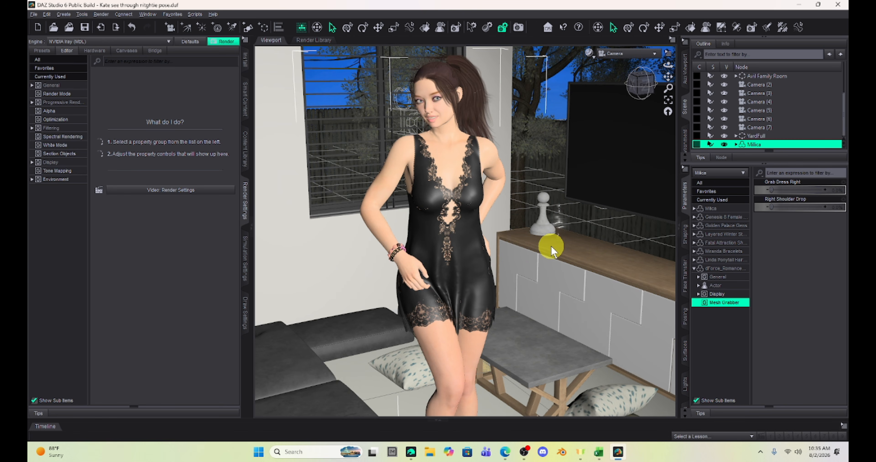
# Toggle the viewport's preview lights and set its draw style to Texture Shaded.
pyautogui.hotkey('ctrl', 'l')
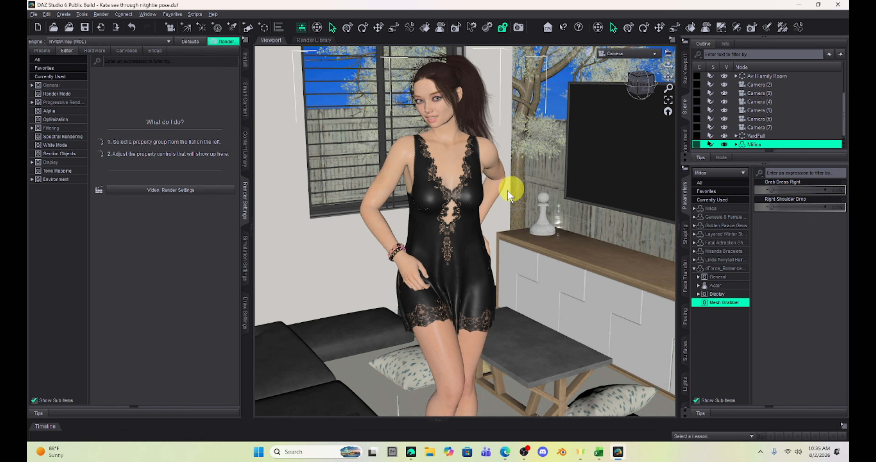
pyautogui.hotkey('ctrl', 'z')
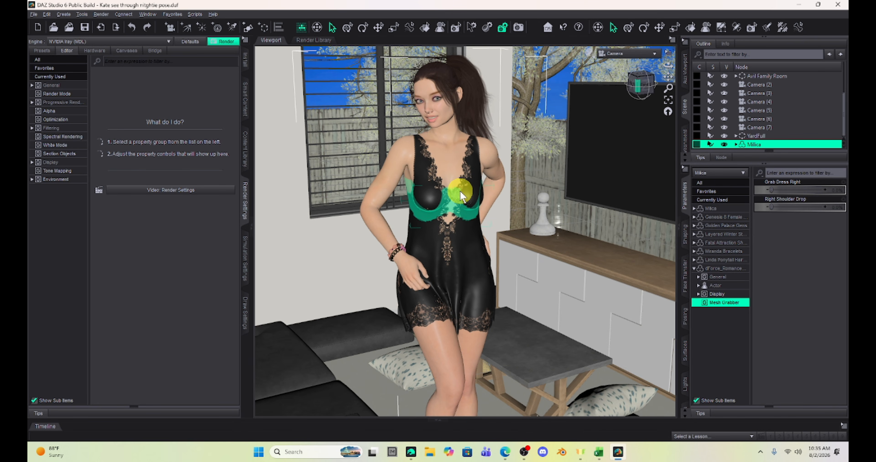
pyautogui.click(589, 53)
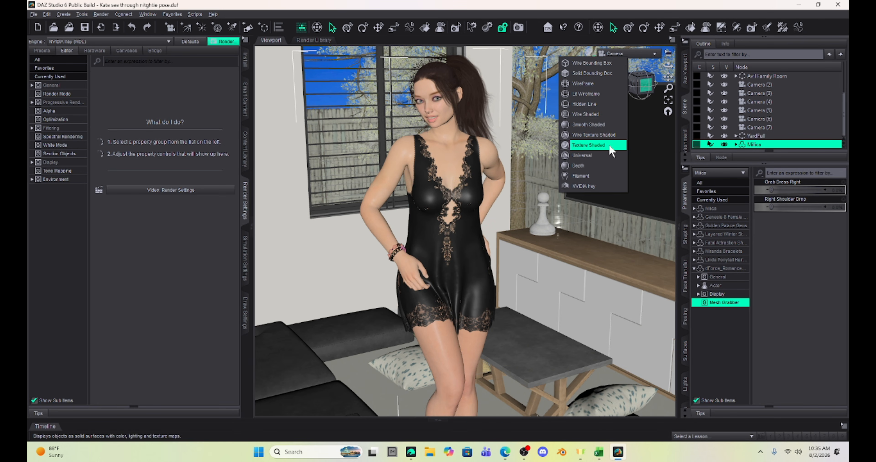
pyautogui.click(591, 145)
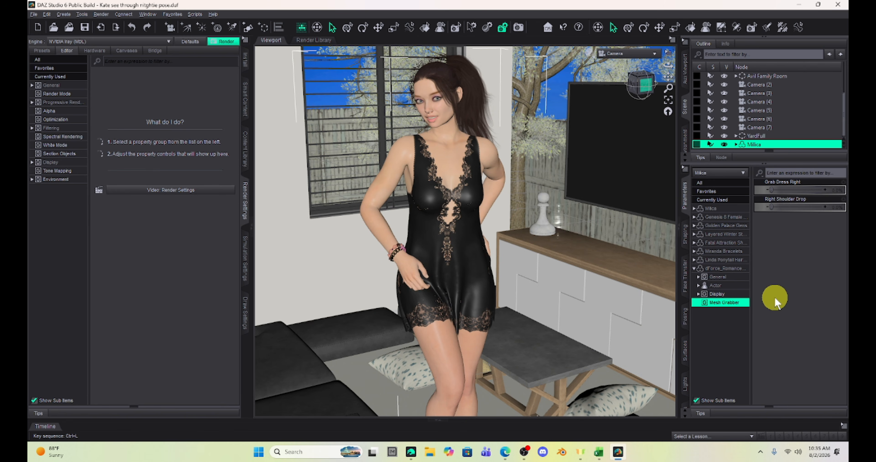
# Select dForce_RomanceNightie under the Milica figure and set its Grab Dress Right and Right Shoulder Drop morphs to 100%.
pyautogui.click(735, 145)
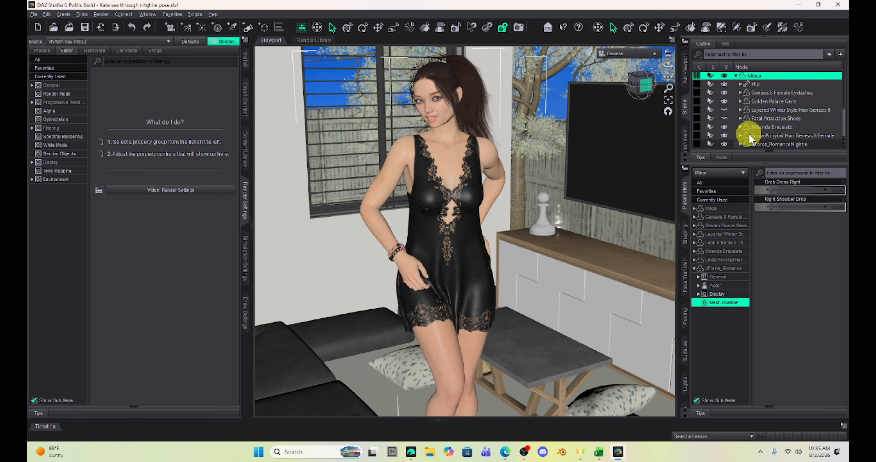
pyautogui.click(757, 143)
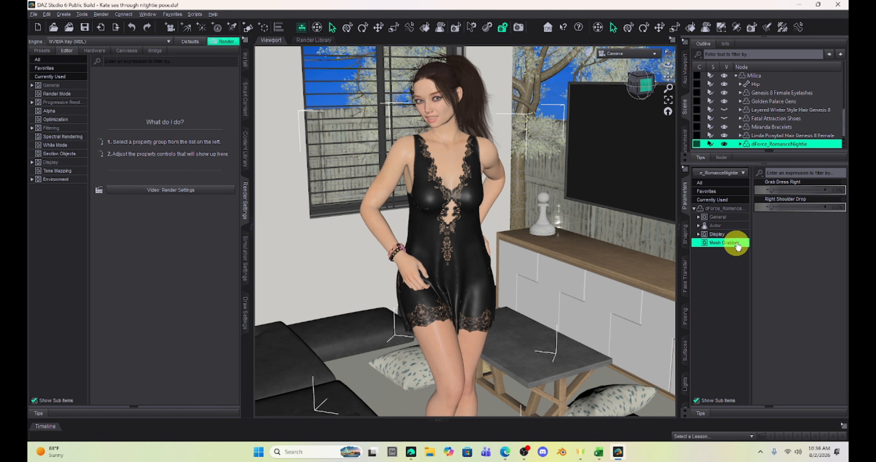
pyautogui.moveTo(771, 190); pyautogui.dragTo(827, 187)
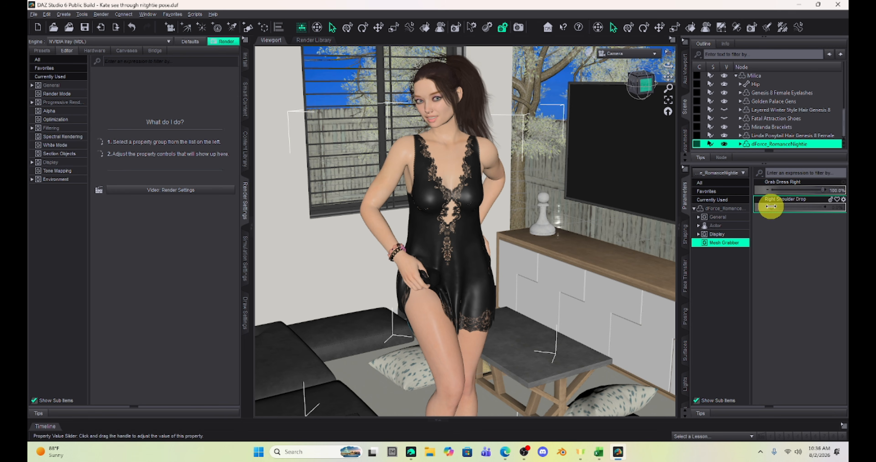
pyautogui.moveTo(771, 206); pyautogui.dragTo(783, 209)
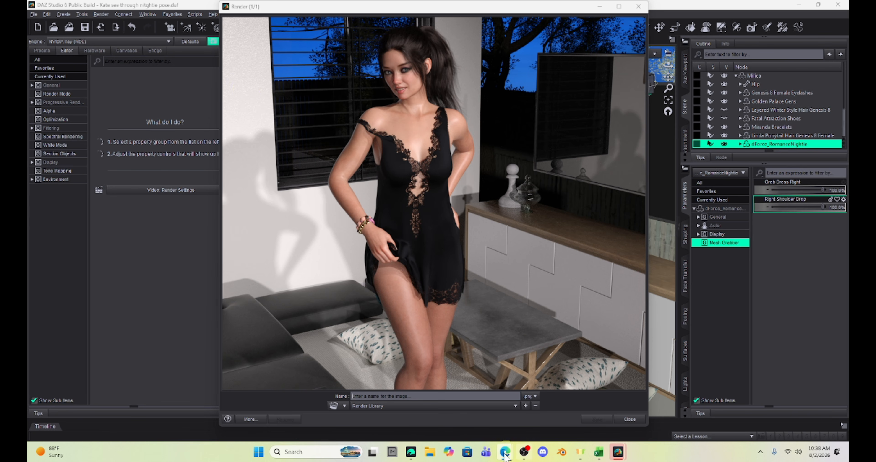
# Switch to Daz Studio 4.24, render the scene, and arrange its render beside the DAZ Studio 6 render for comparison.
pyautogui.click(411, 452)
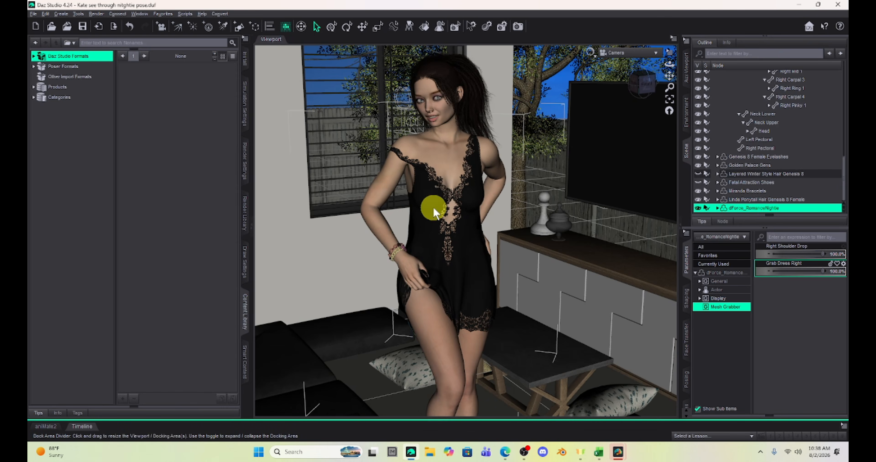
pyautogui.click(517, 27)
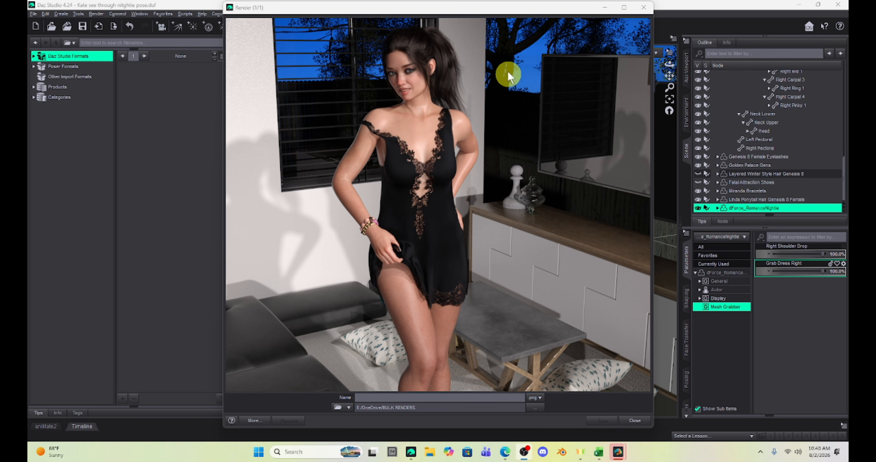
pyautogui.moveTo(483, 14); pyautogui.dragTo(294, 14)
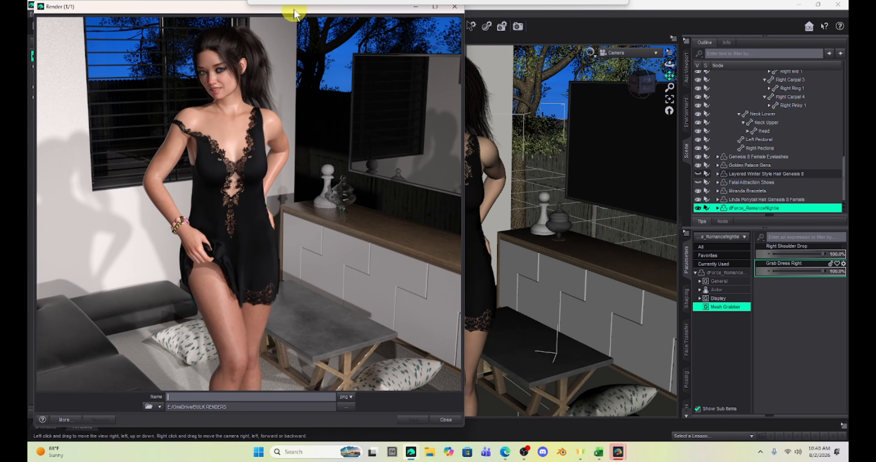
pyautogui.moveTo(618, 452)
pyautogui.click(665, 408)
pyautogui.moveTo(430, 9); pyautogui.dragTo(613, 10)
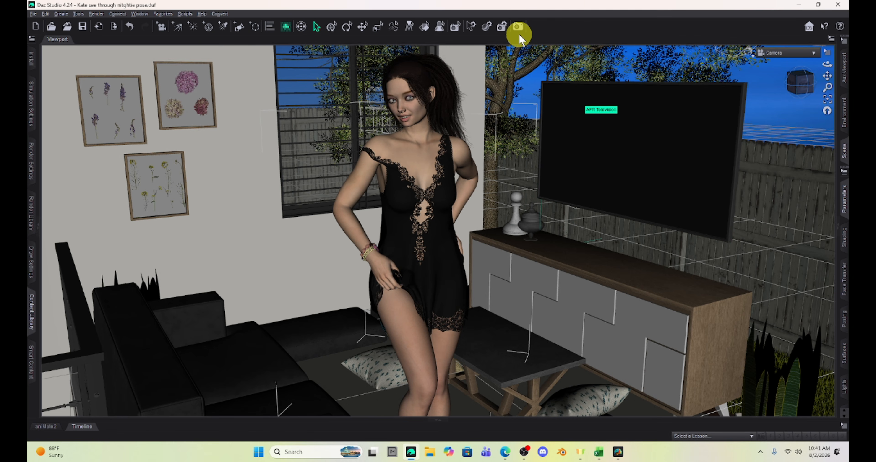
# Switch the viewport to Camera (2), then orbit and pan it to frame the figure's upper body from the front.
pyautogui.click(794, 56)
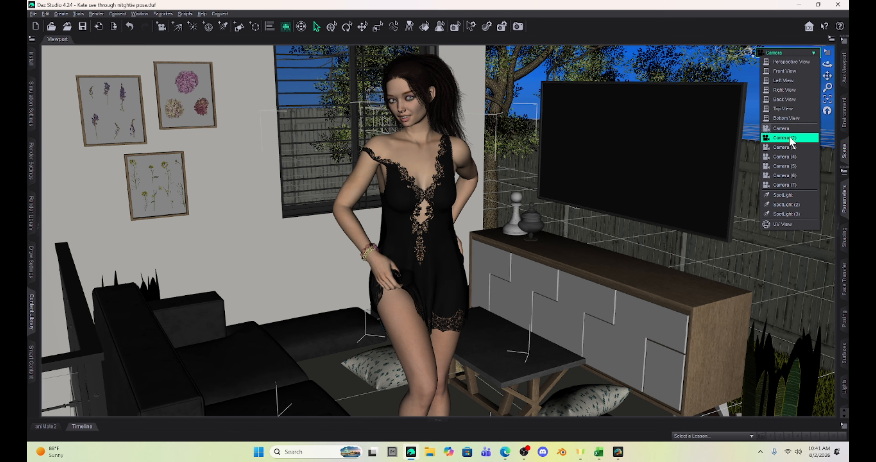
pyautogui.click(788, 137)
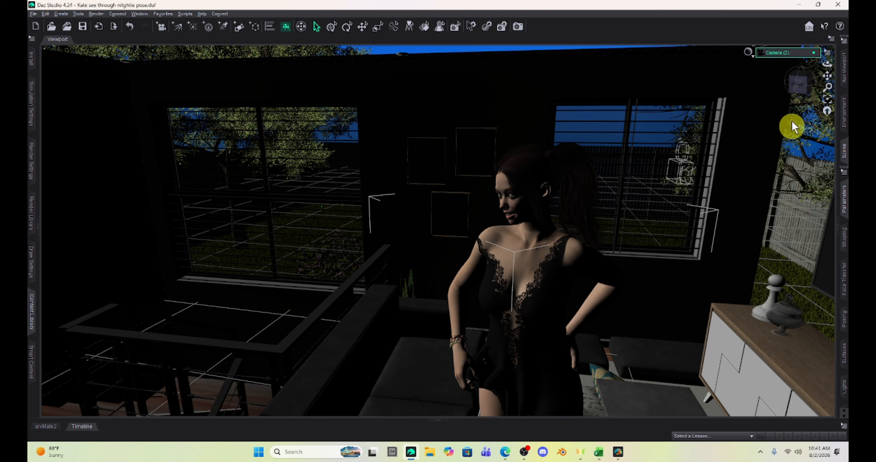
pyautogui.click(793, 86)
pyautogui.click(797, 89)
pyautogui.moveTo(797, 90); pyautogui.dragTo(842, 103)
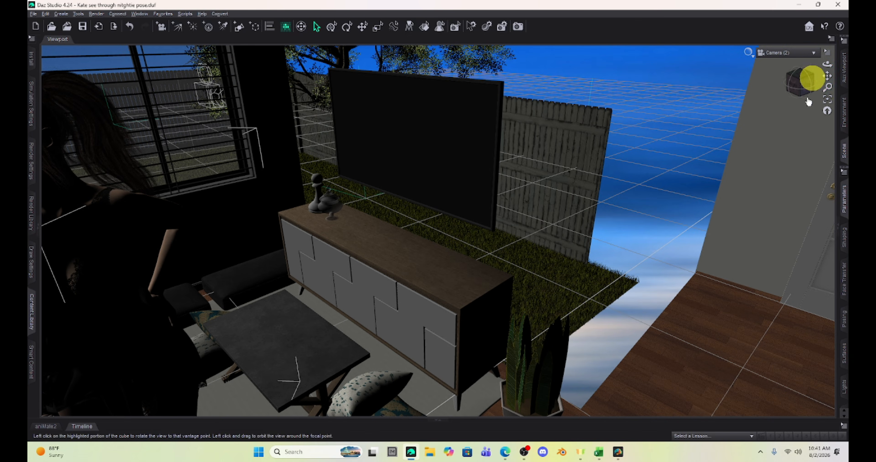
pyautogui.click(827, 76)
pyautogui.moveTo(827, 76)
pyautogui.mouseDown()
pyautogui.moveTo(870, 78)
pyautogui.moveTo(823, 74)
pyautogui.mouseUp()
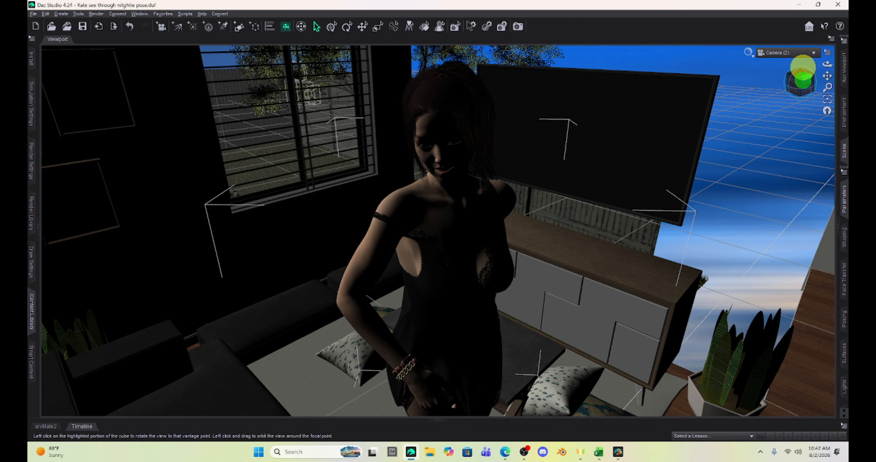
pyautogui.moveTo(802, 72); pyautogui.dragTo(828, 75)
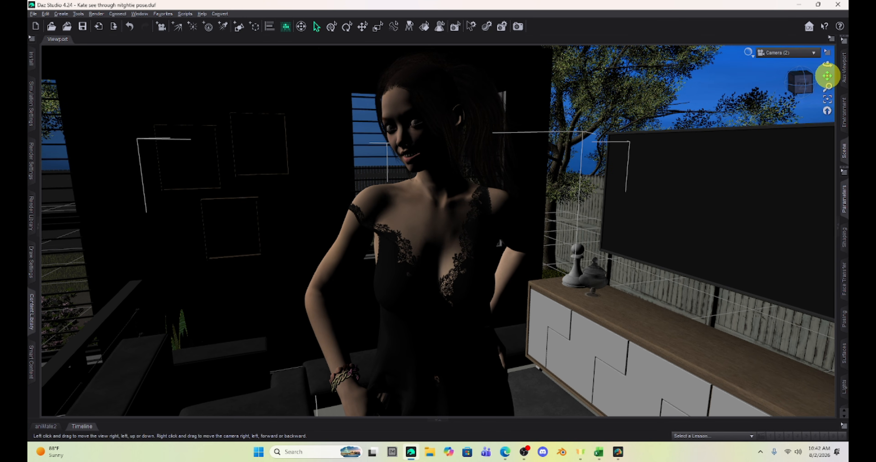
# Switch the viewport to Camera (3) and reposition it to frame the figure from the front beside the sofa and coffee table.
pyautogui.click(813, 54)
pyautogui.click(793, 144)
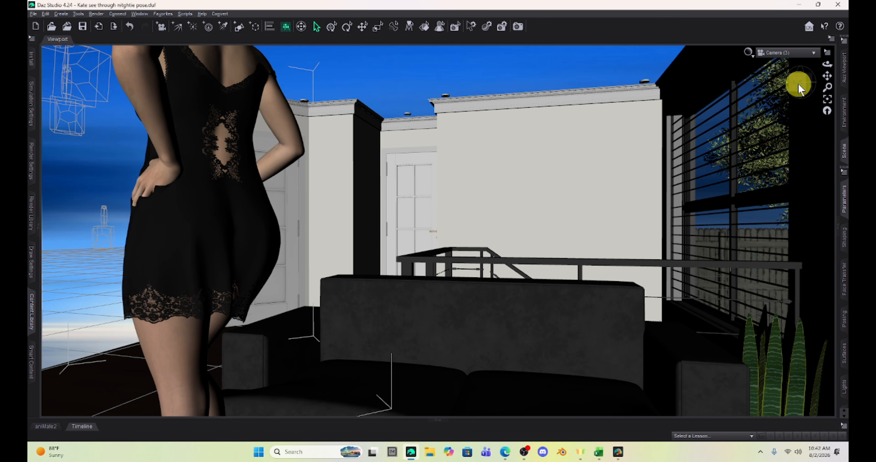
pyautogui.moveTo(812, 89); pyautogui.dragTo(827, 72)
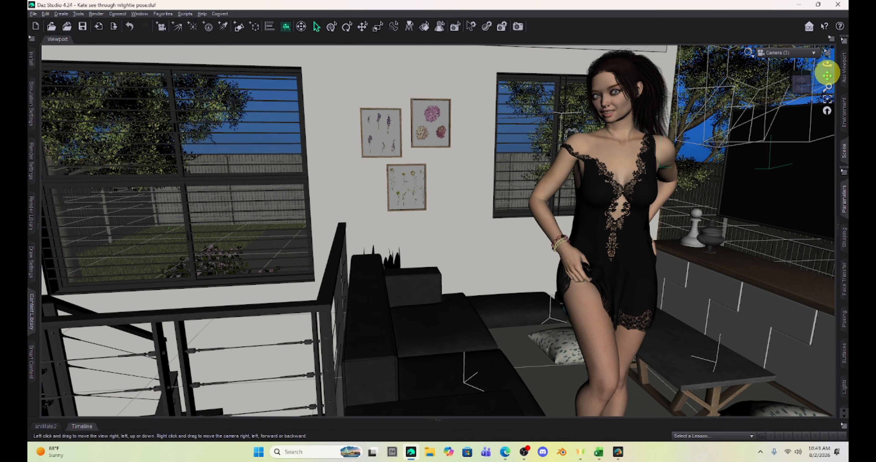